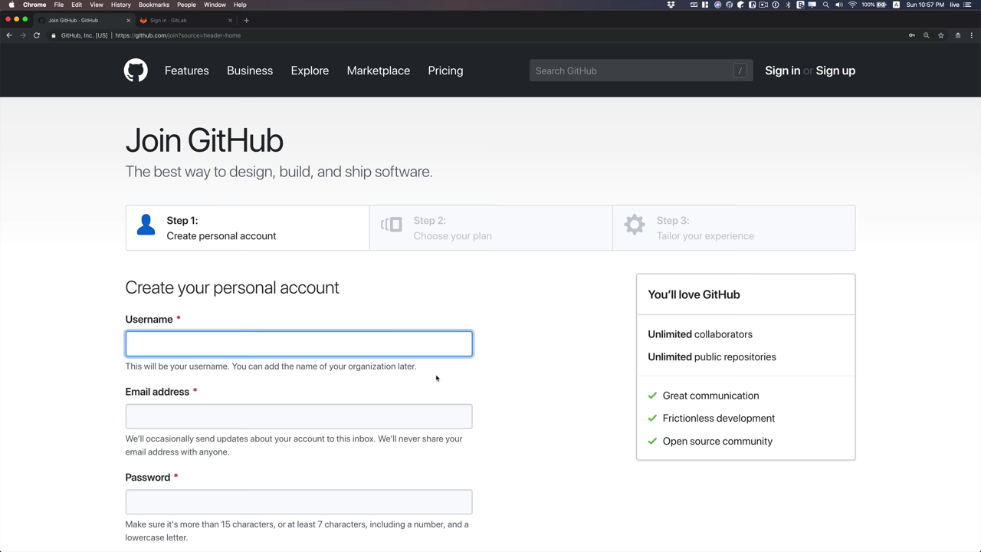
Switch to the GitLab site and open its new-account registration form.
key(ctrl+Tab)
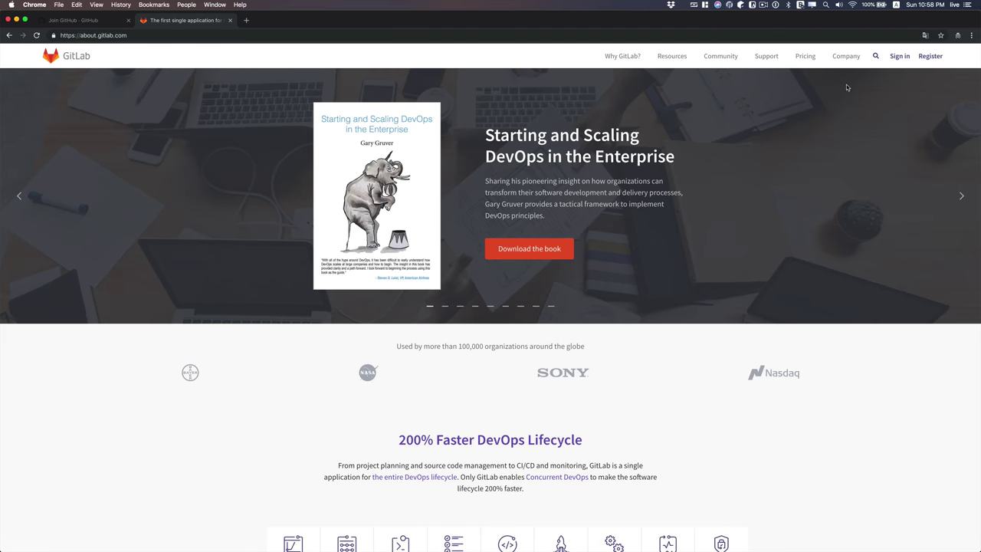
scroll(904, 67, up, 5)
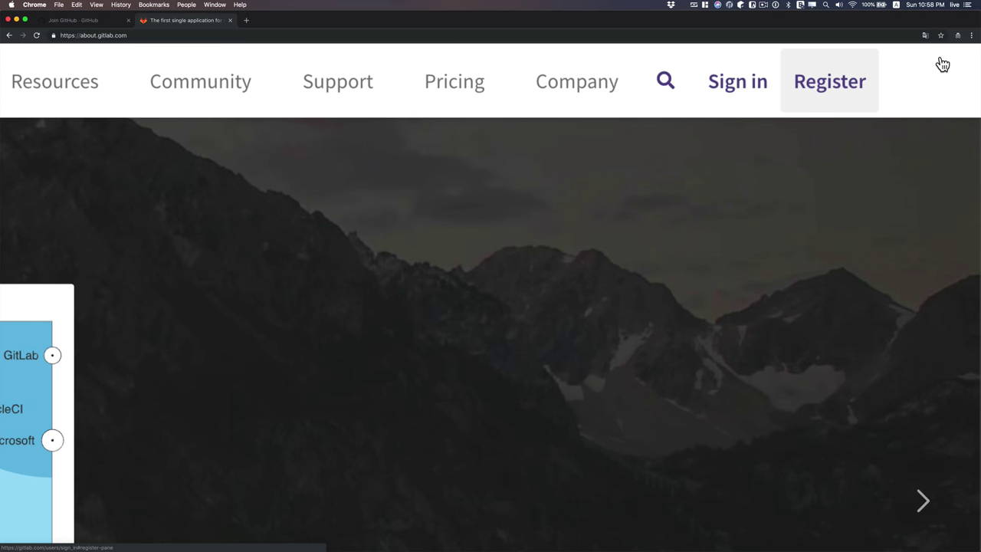
click(839, 88)
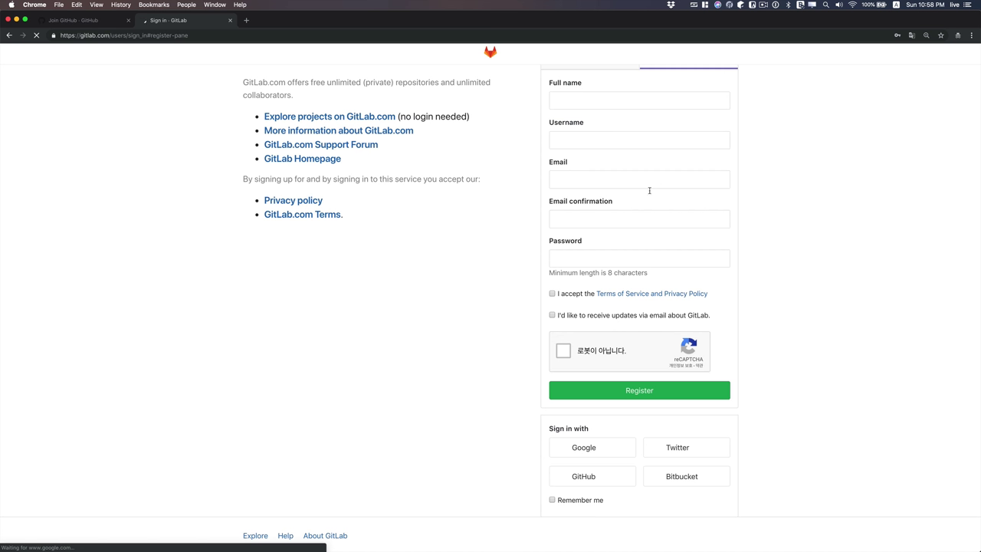
scroll(622, 115, up, 2)
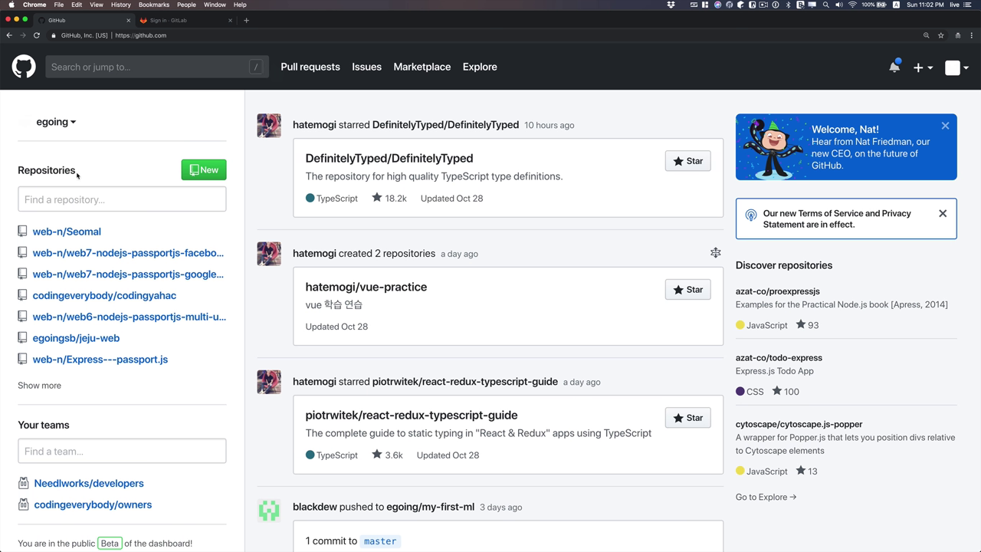
Open the new repository form on GitHub and the new project form on GitLab.
click(922, 70)
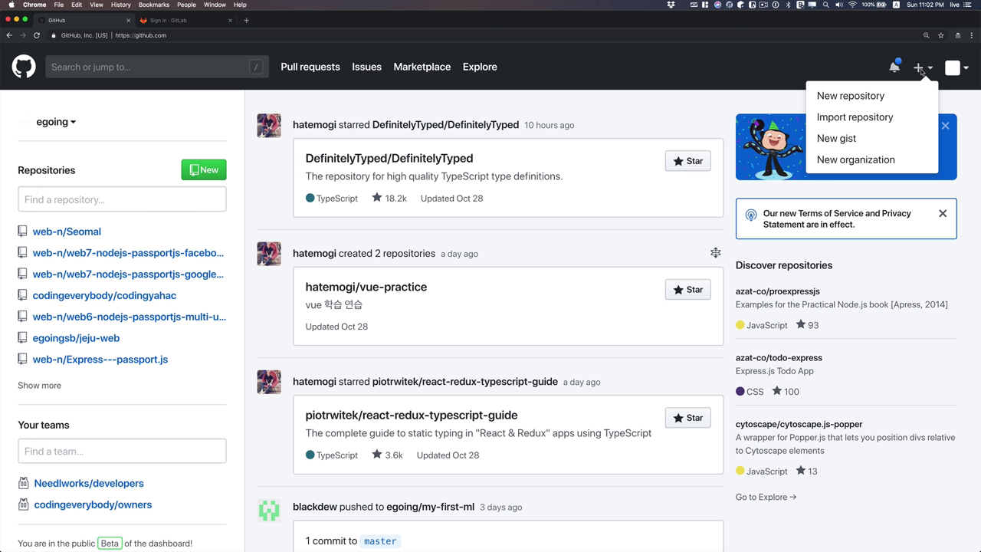
click(877, 97)
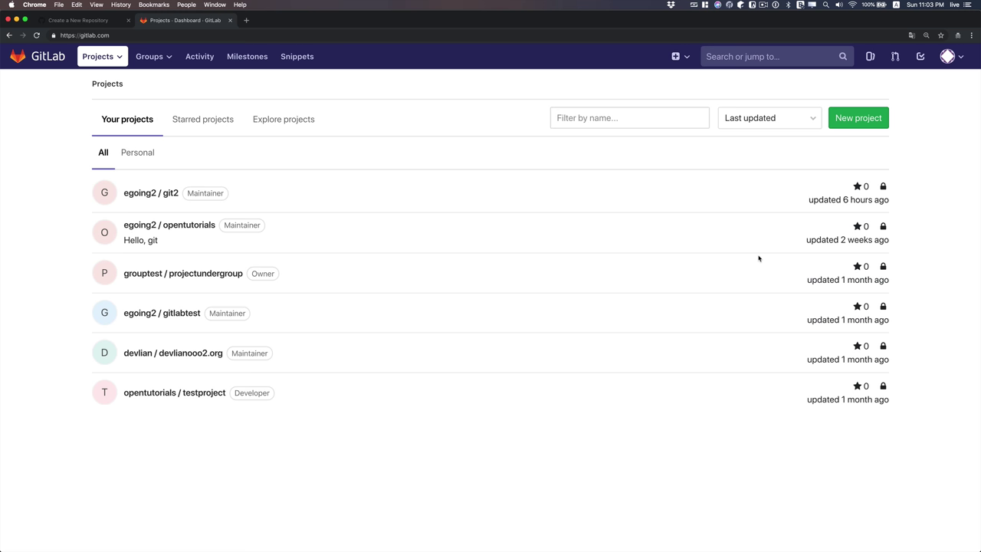
click(67, 65)
click(881, 125)
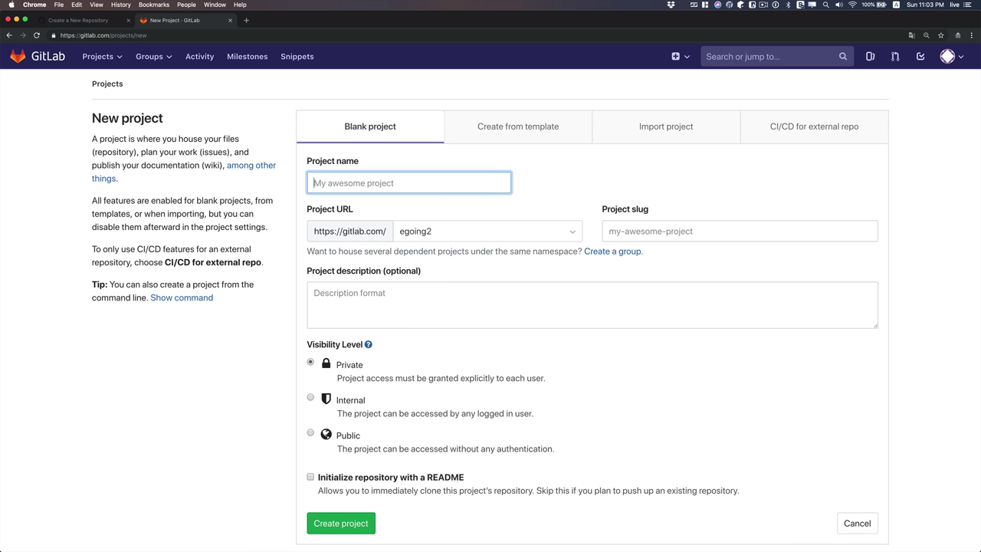
On GitHub, name the new repository my-repo and give it the description "my first repository".
click(92, 21)
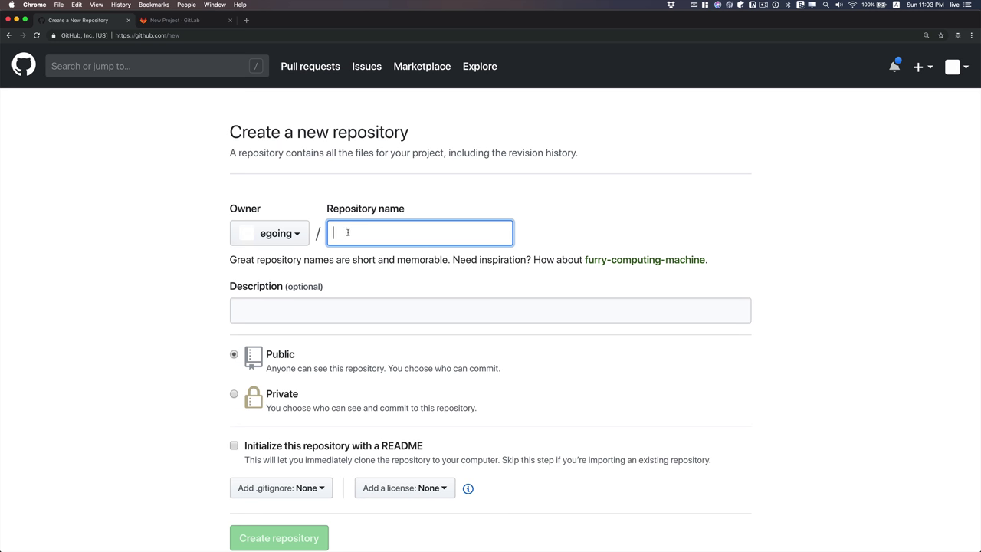
text(my)
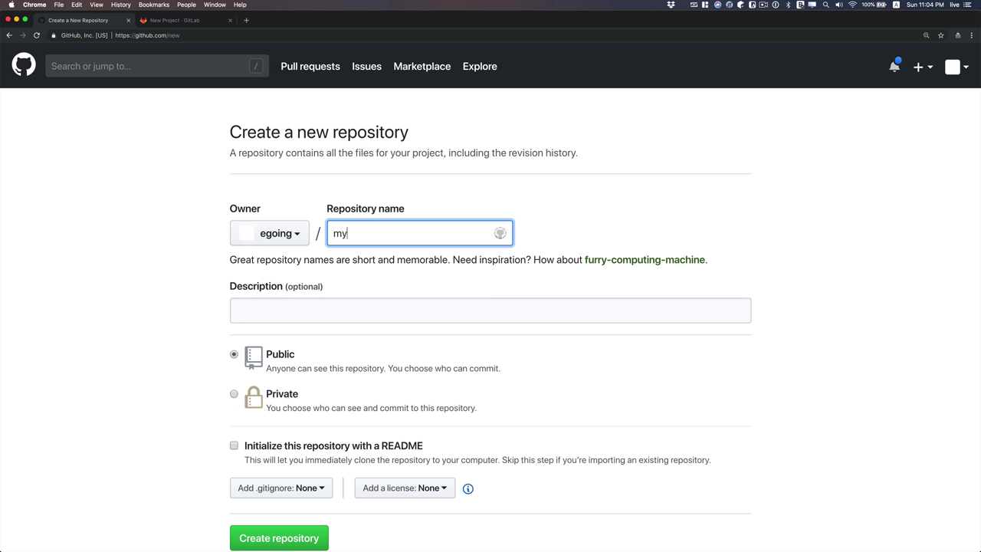
text(-repo)
click(388, 309)
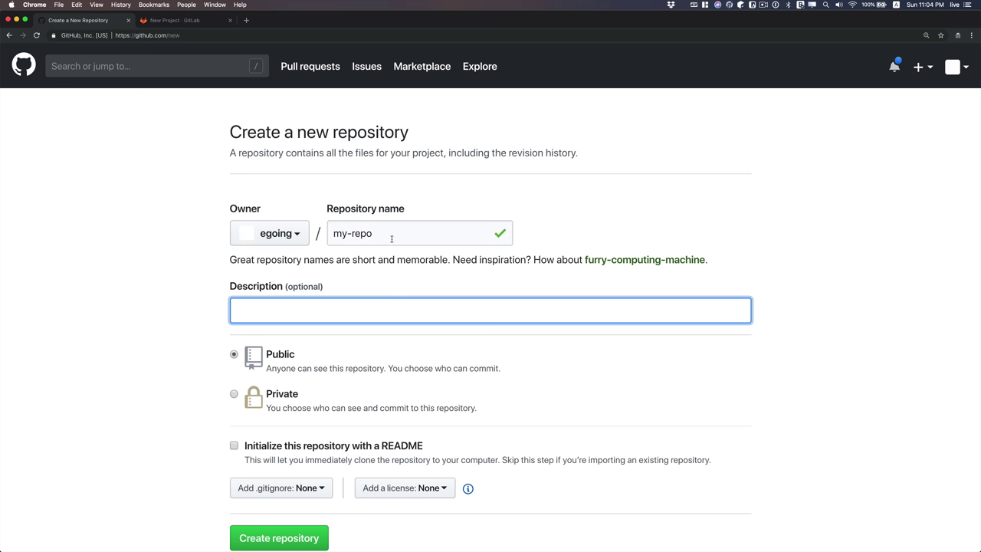
click(390, 242)
click(363, 313)
text(my first repository)
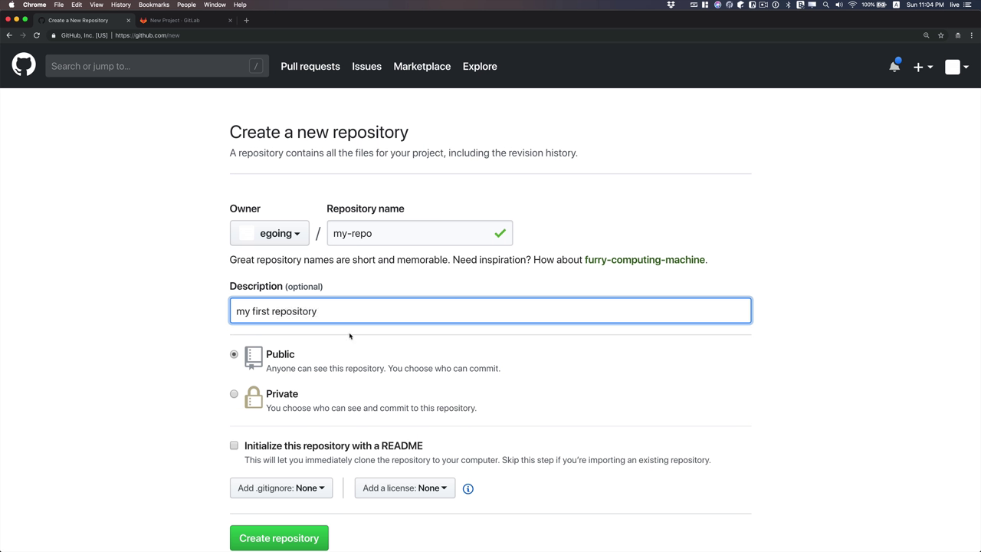
Make the GitHub repository private, create it and look over its setup instructions.
click(277, 362)
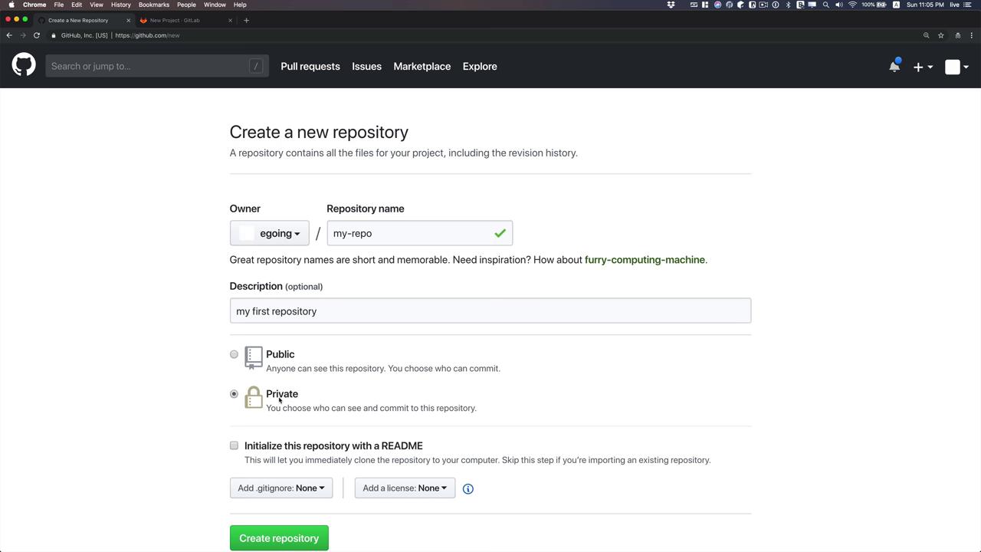
click(279, 398)
scroll(372, 427, down, 3)
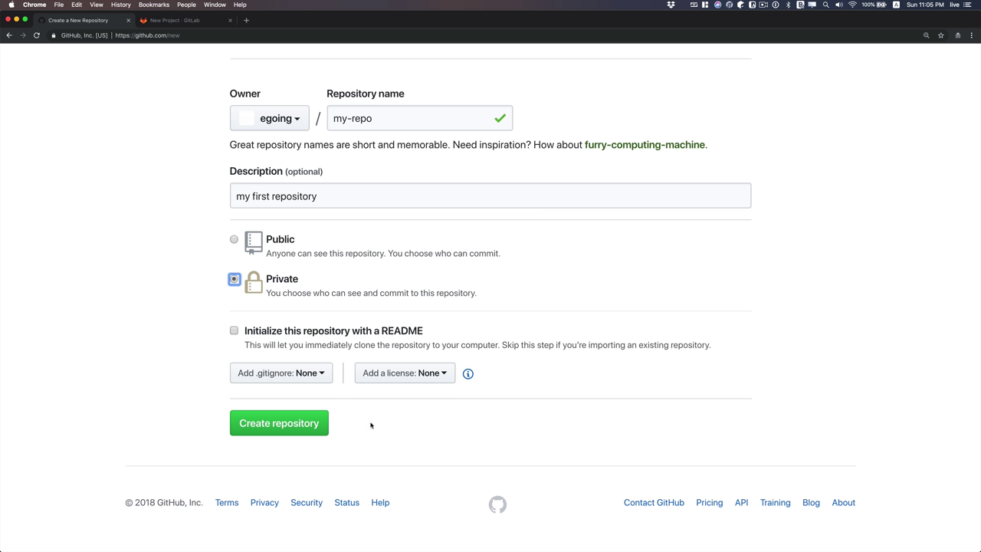
click(300, 433)
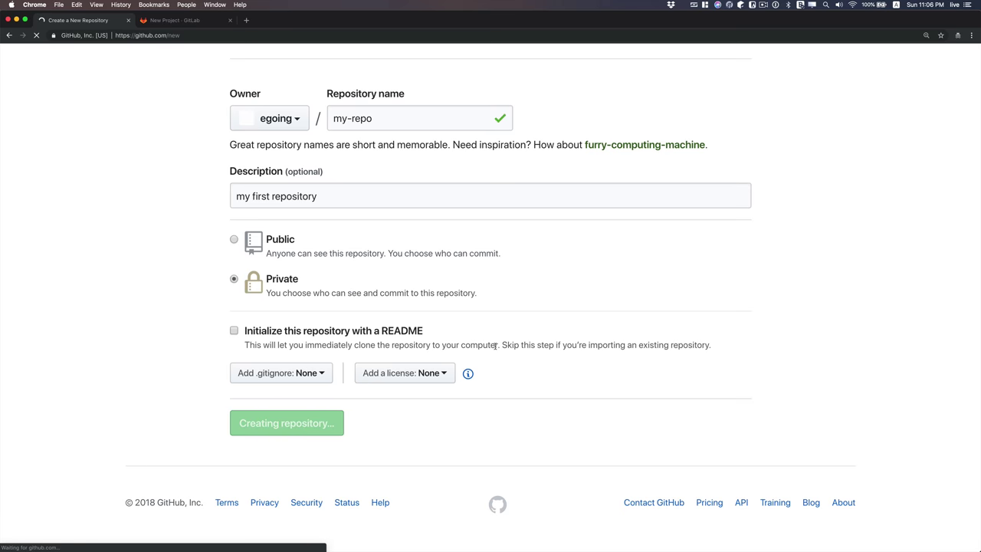
key(ctrl+Tab)
key(ctrl+shift+Tab)
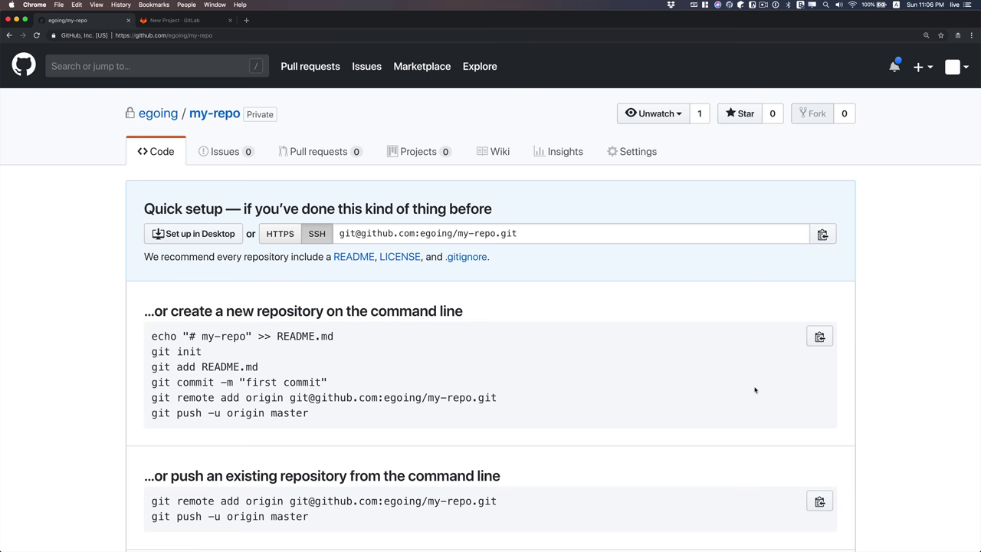
scroll(755, 390, down, 5)
scroll(755, 392, up, 5)
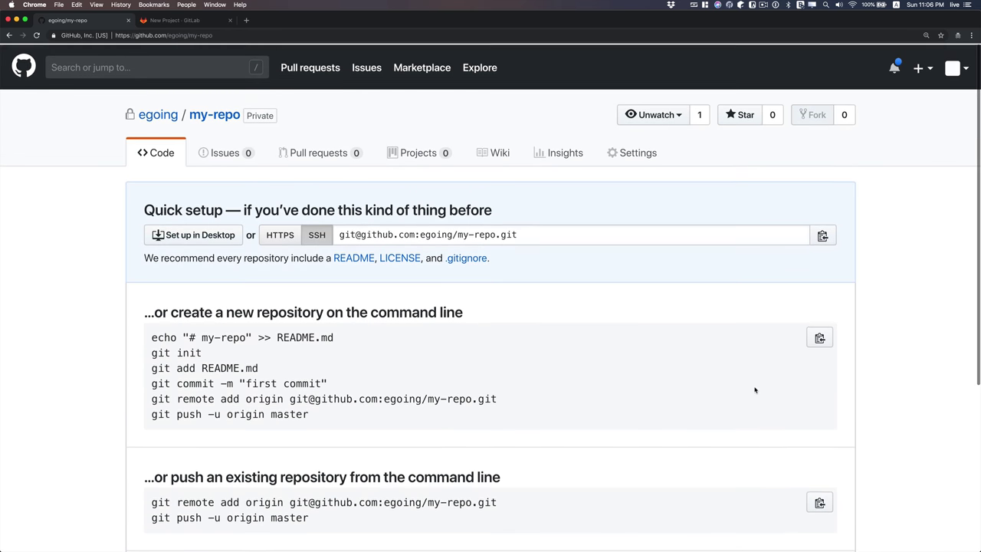
Switch to GitLab and name the new blank project my-repo.
click(205, 23)
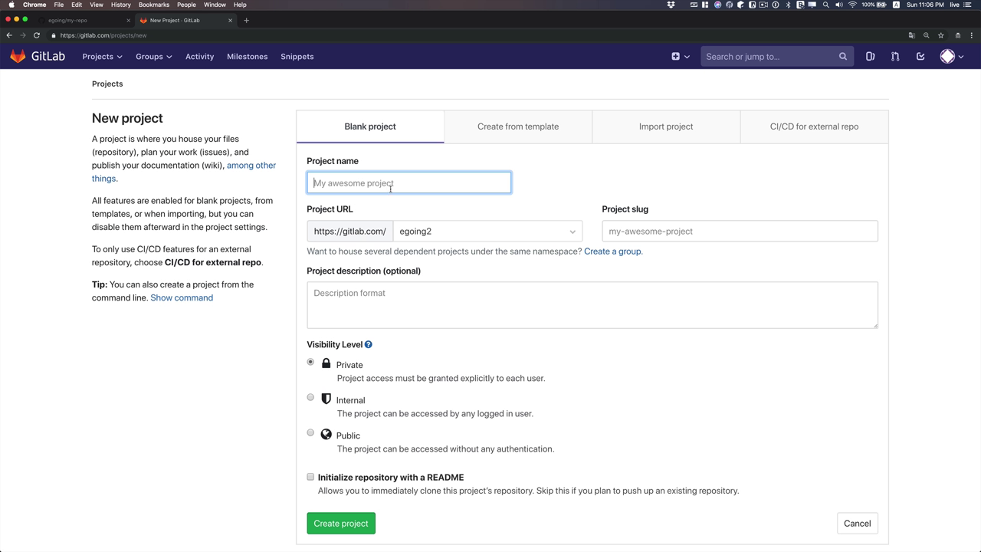
text(my)
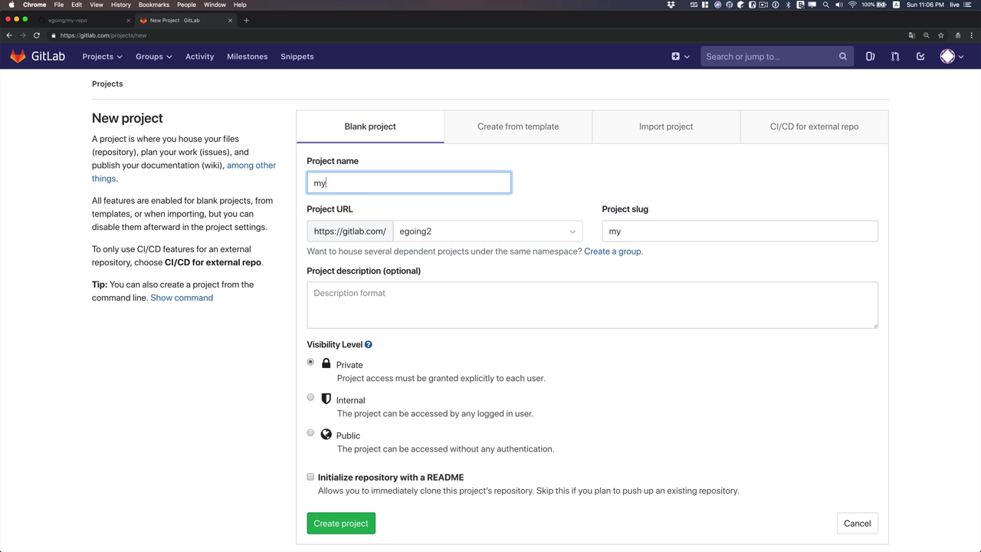
text(-repo)
click(354, 367)
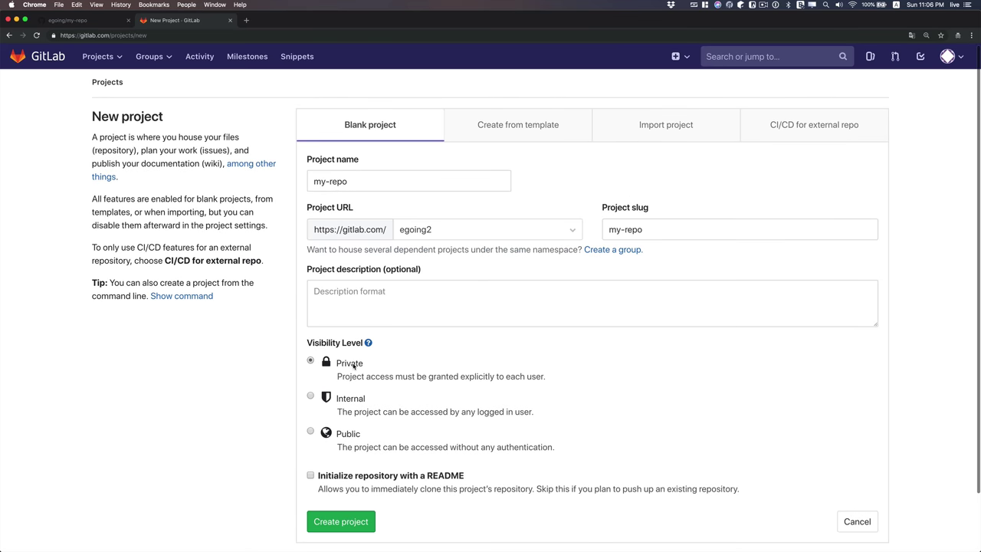
scroll(351, 365, down, 1)
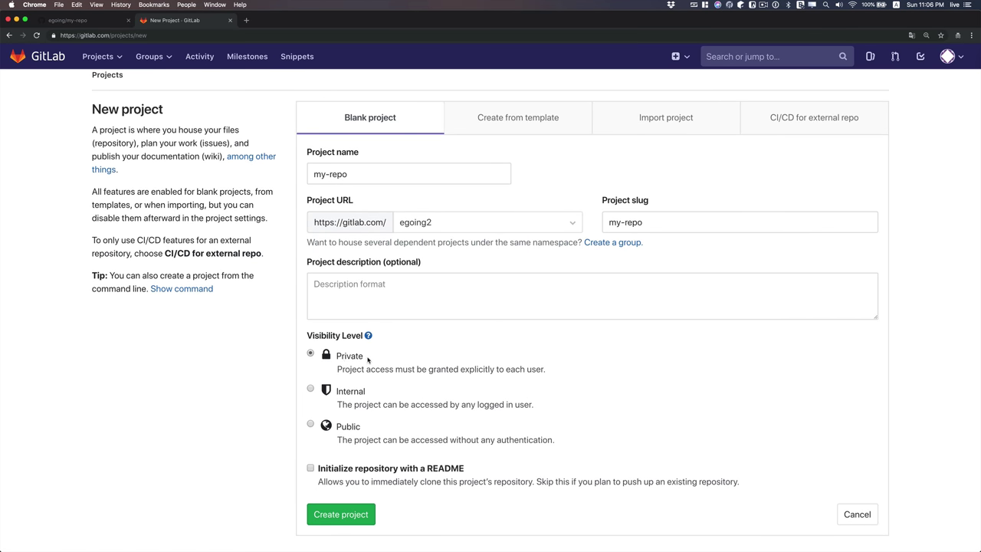
scroll(368, 359, down, 2)
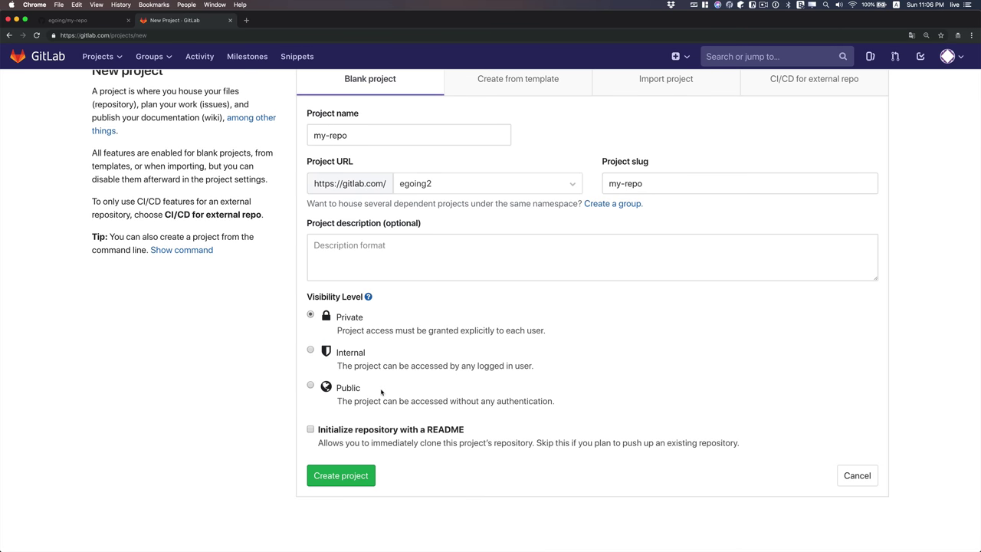
Set the GitLab project's visibility level to Public, create the project and look over its command line instructions.
click(351, 359)
drag(478, 367, 531, 368)
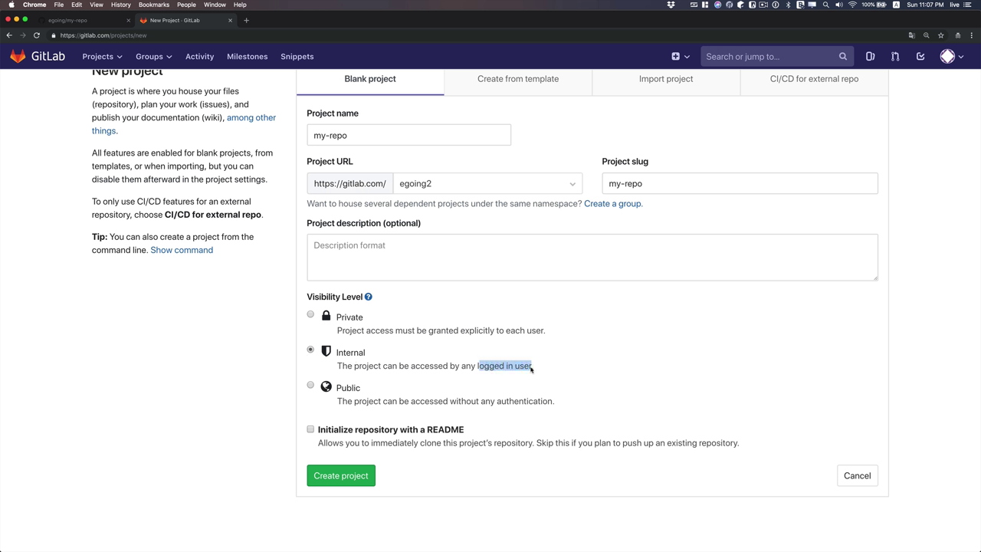
click(346, 394)
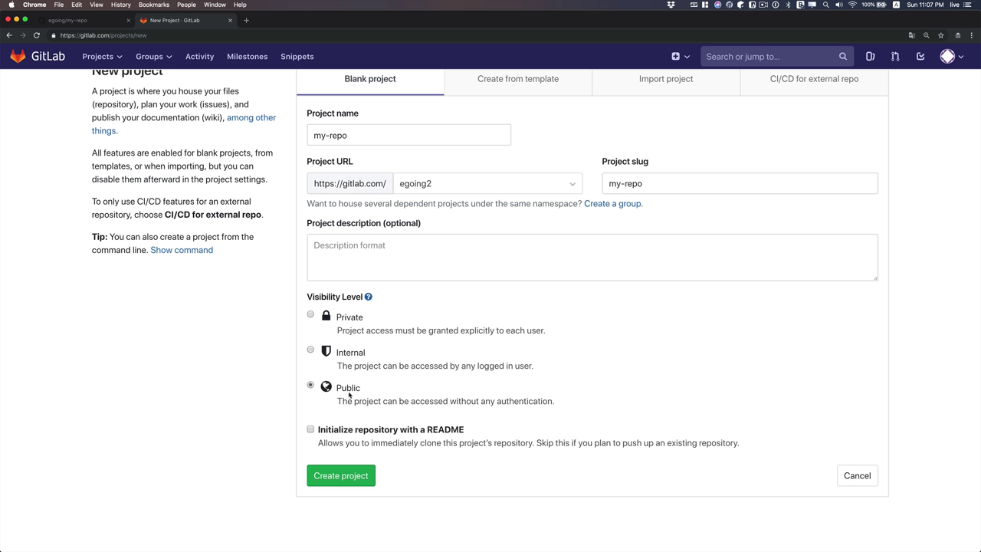
drag(343, 404, 449, 402)
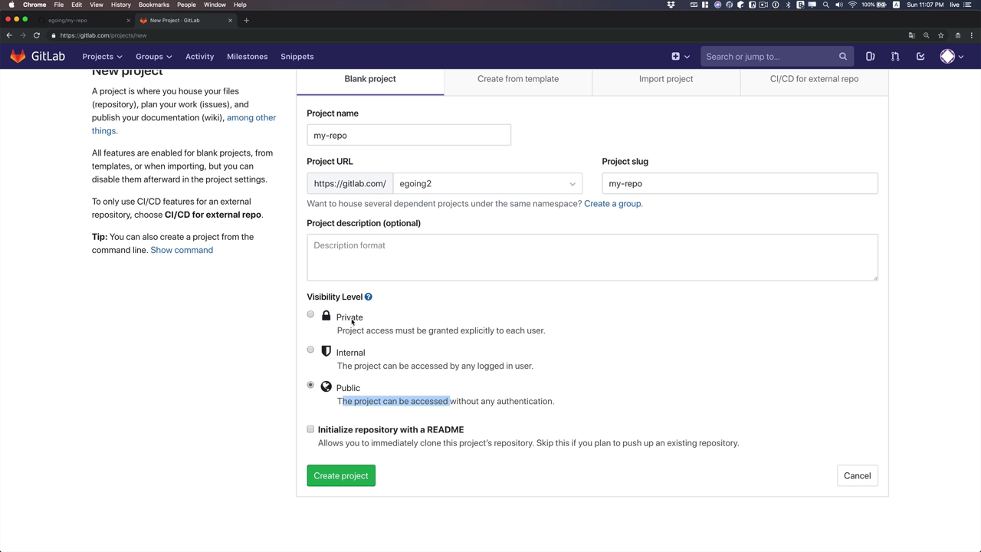
click(350, 319)
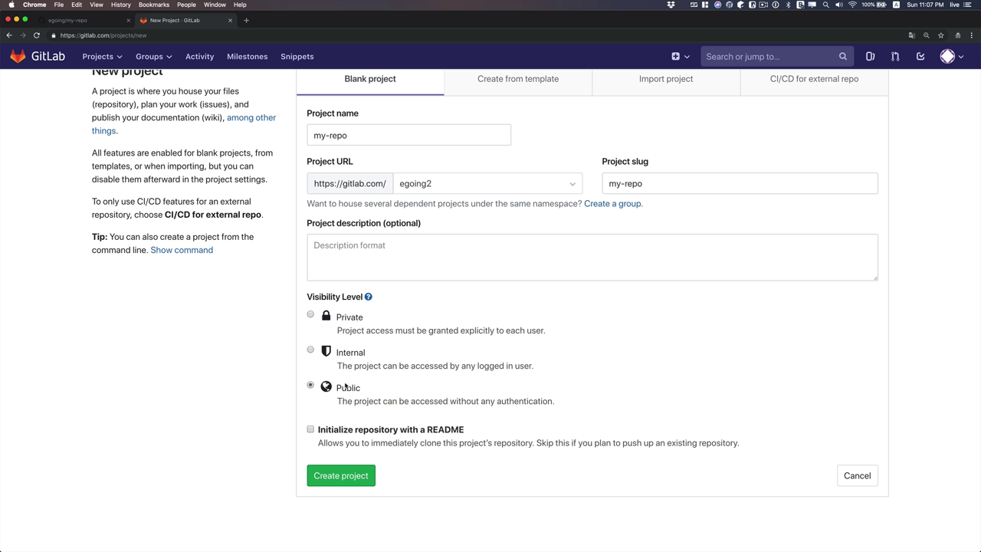
click(351, 431)
click(354, 483)
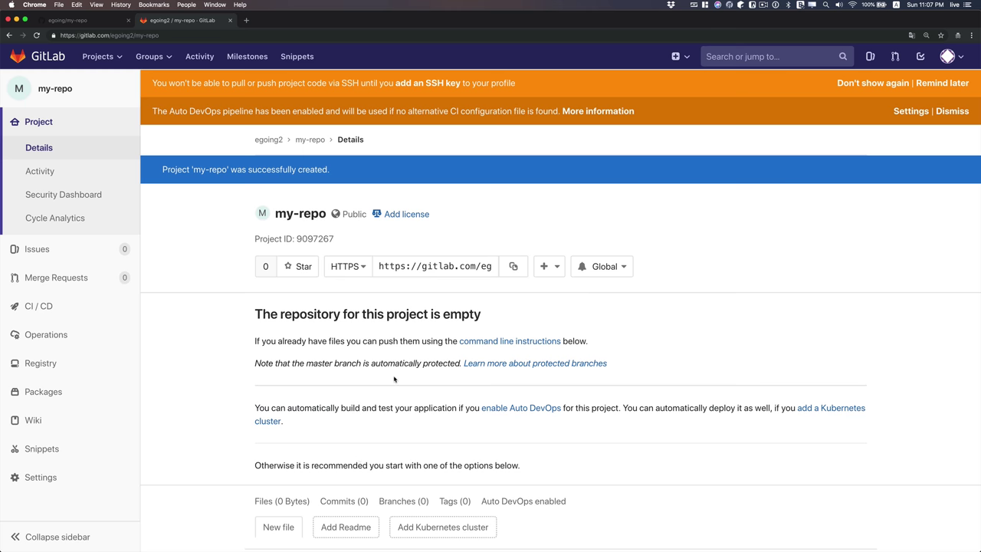
scroll(394, 378, down, 10)
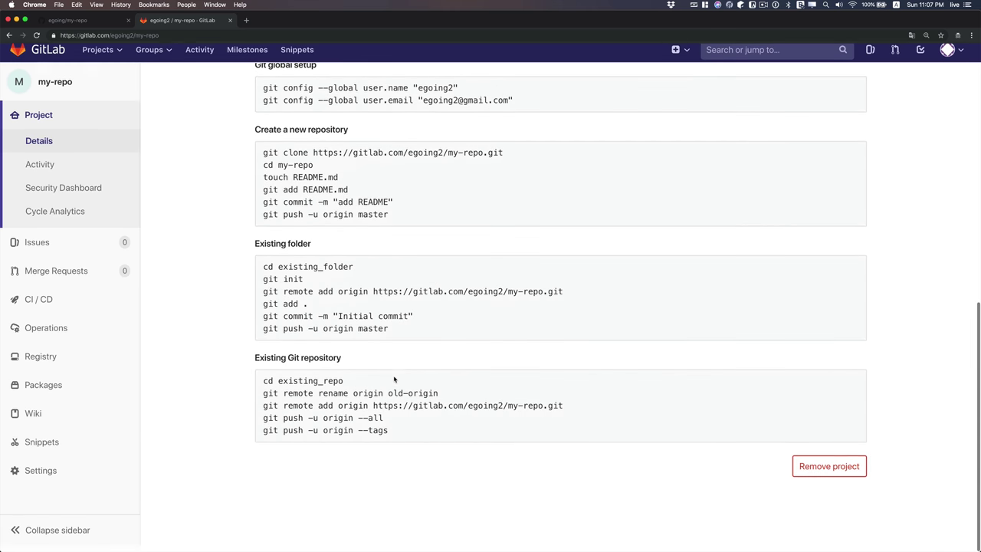
scroll(394, 378, up, 10)
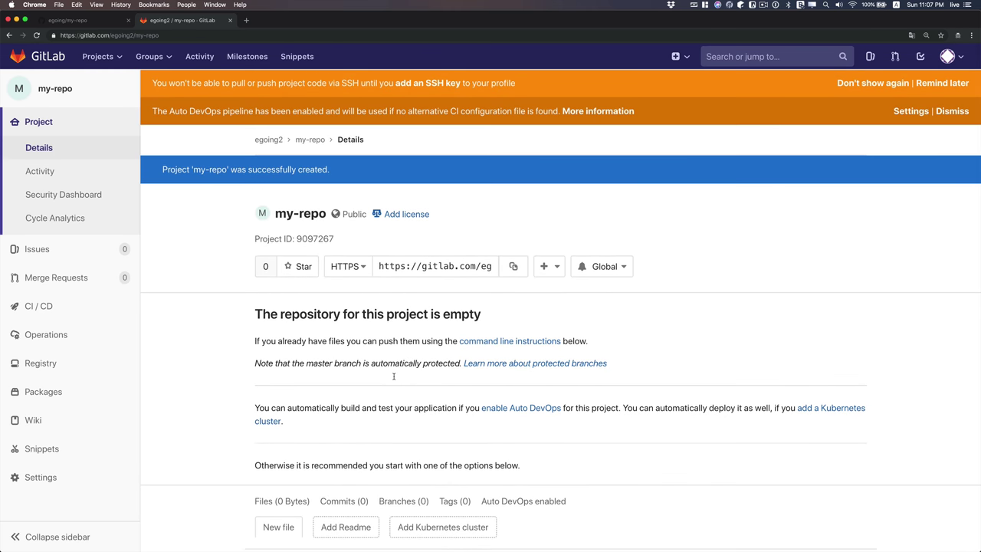